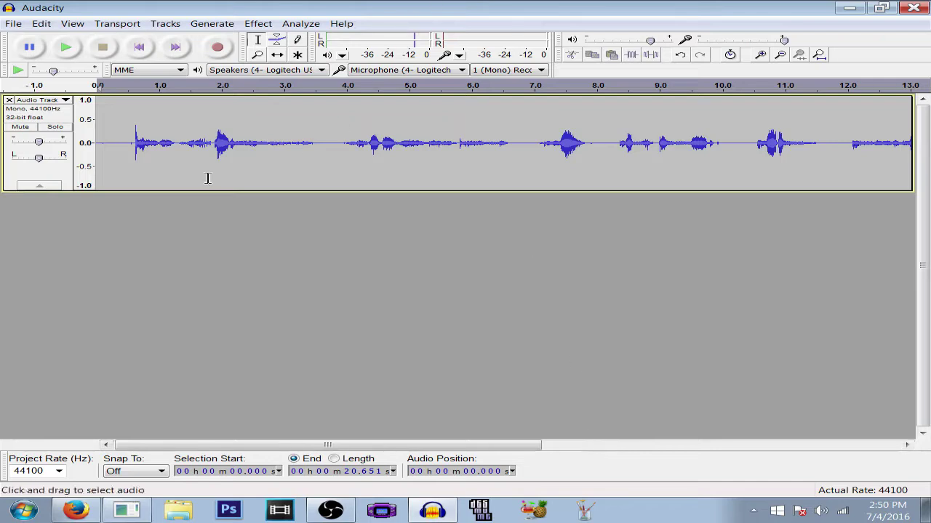
- Select the opening 0.0–0.615 s of background noise on the voice waveform
left_click_drag(133, 150, 97, 150)
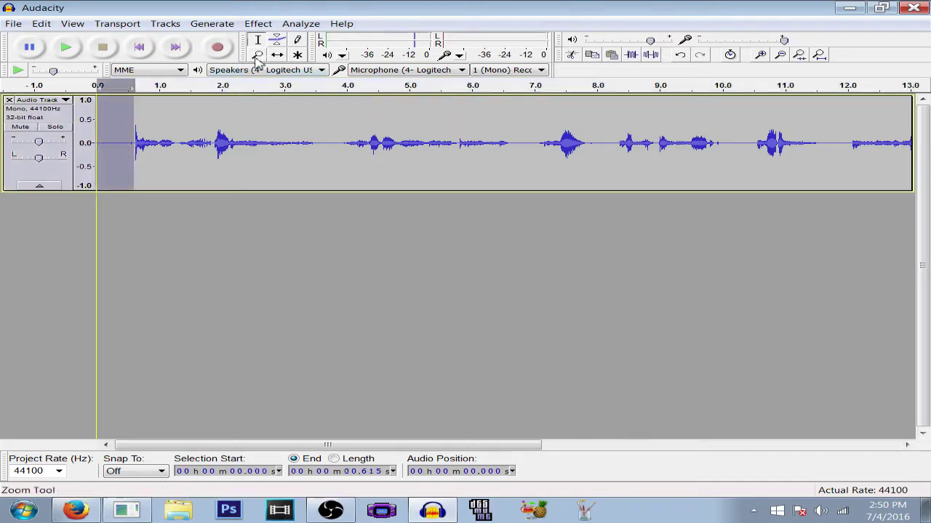
- Capture a Noise Removal noise profile from the selected opening silence
left_click(271, 24)
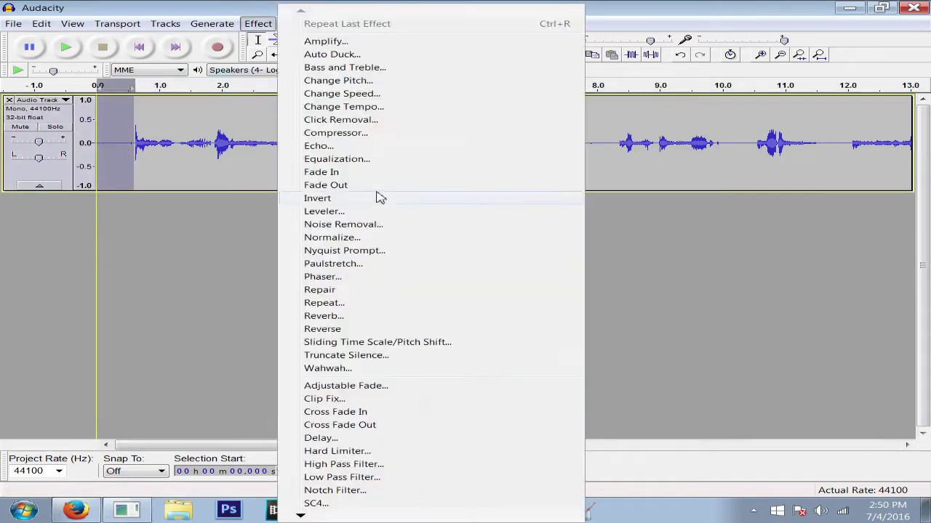
left_click(379, 224)
left_click(458, 191)
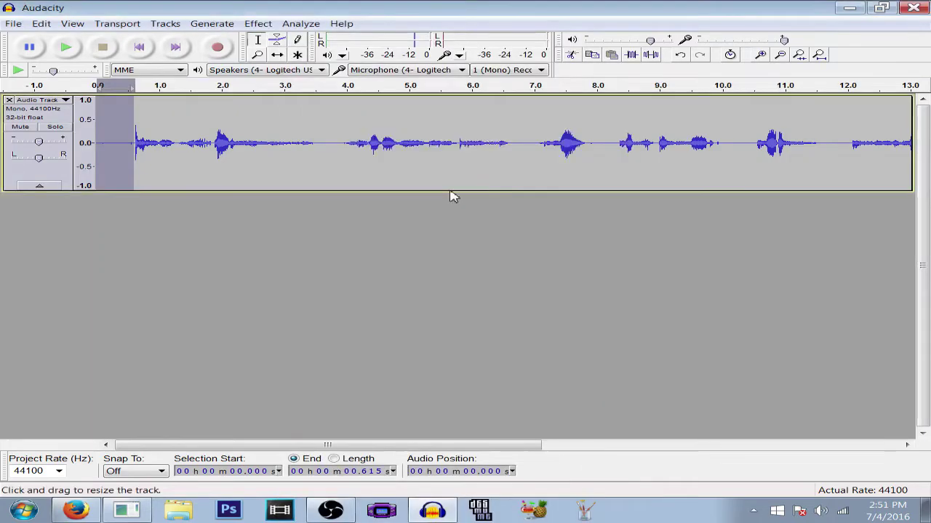
left_click(258, 24)
left_click(374, 225)
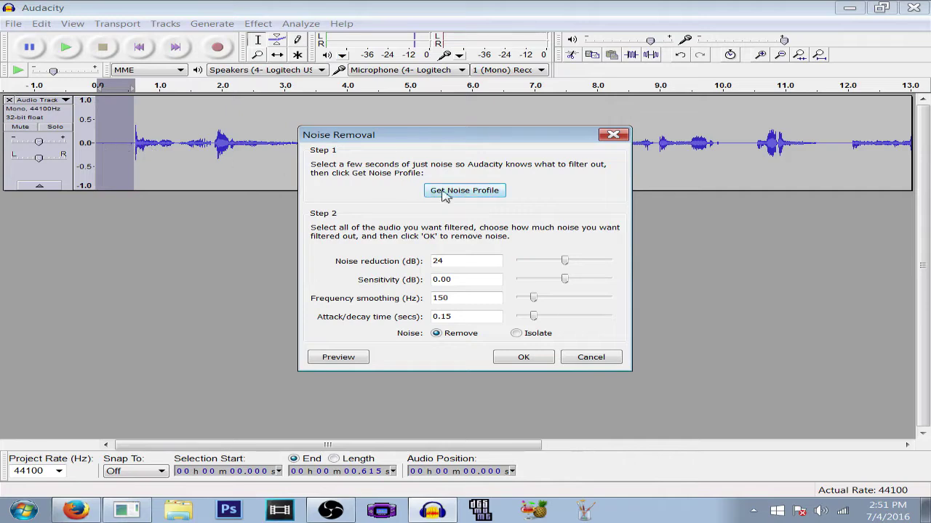
left_click(584, 361)
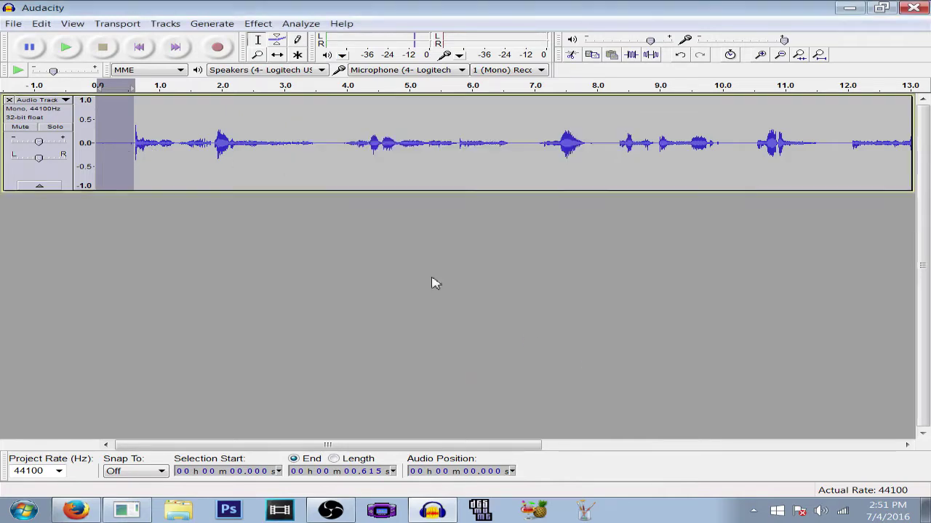
- Select the whole 20.6-second recording, apply Noise Removal, then deselect
key("ctrl+a")
left_click(258, 24)
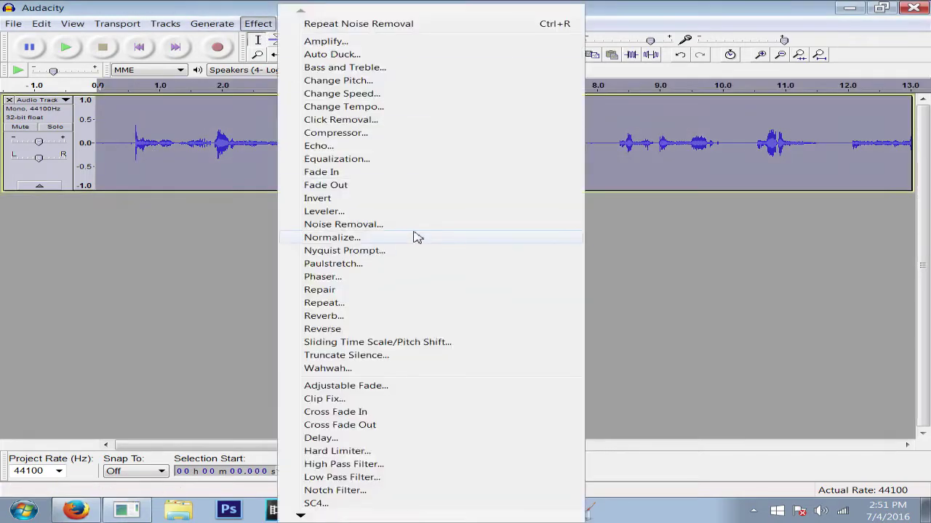
left_click(412, 227)
left_click(523, 359)
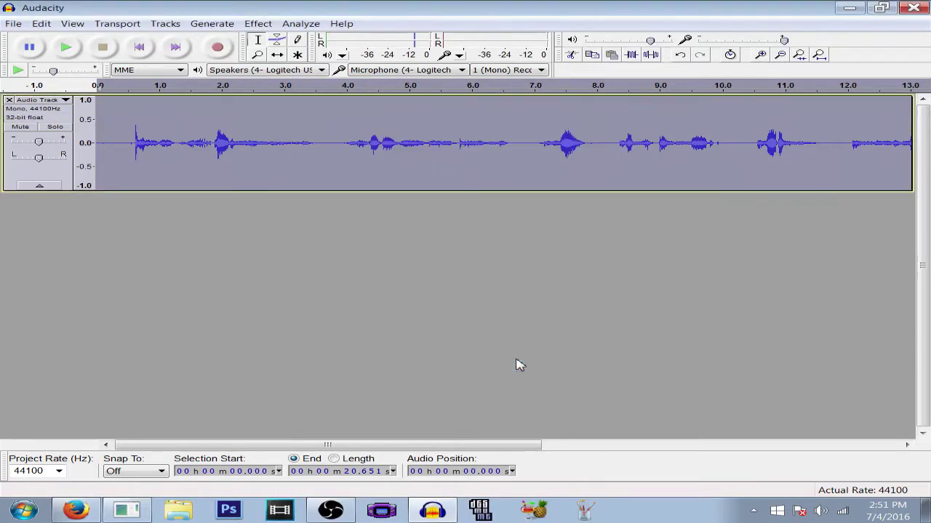
left_click(456, 342)
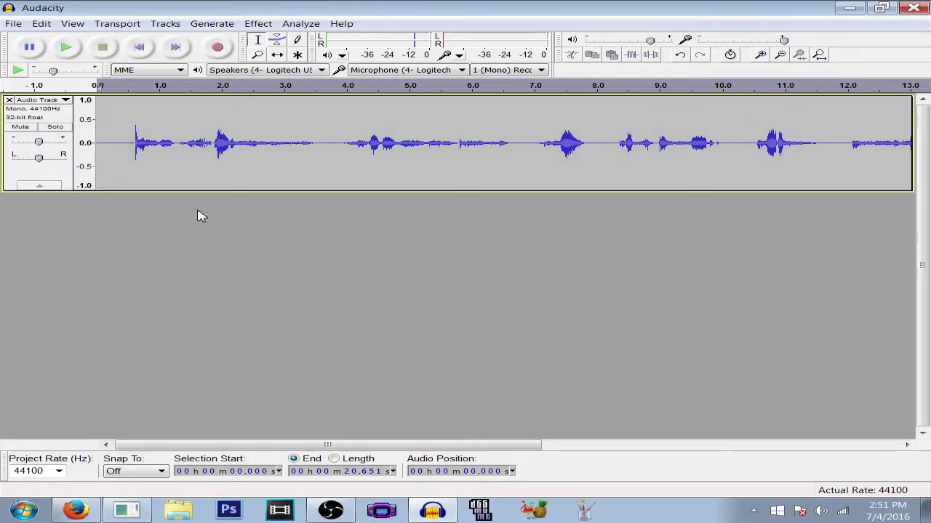
- Apply Bass and Treble with bass at 15 dB and treble 0, then deselect
left_click(256, 24)
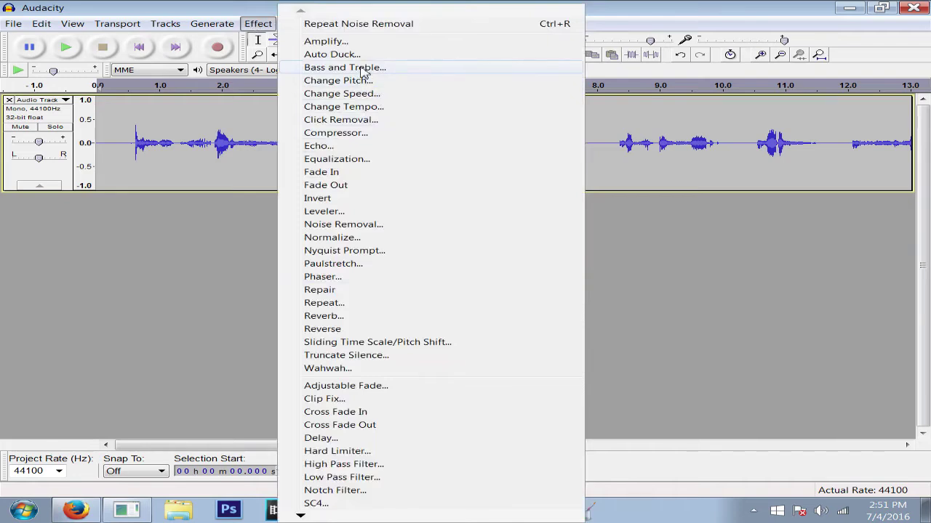
left_click(363, 69)
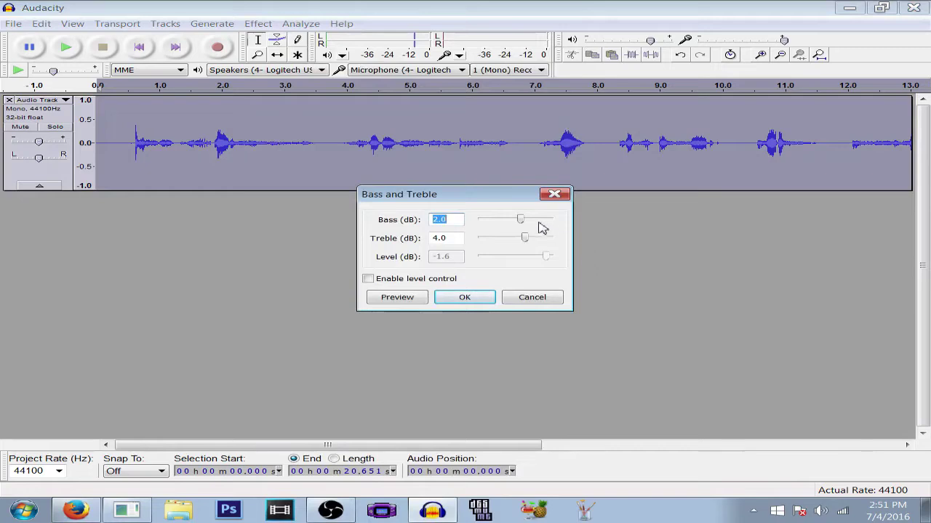
left_click_drag(521, 220, 569, 220)
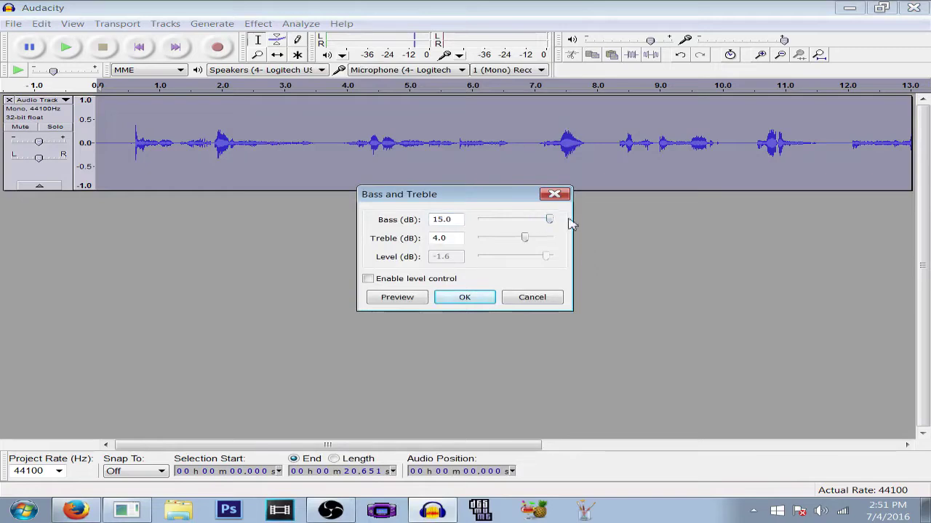
double_click(455, 240)
type("0")
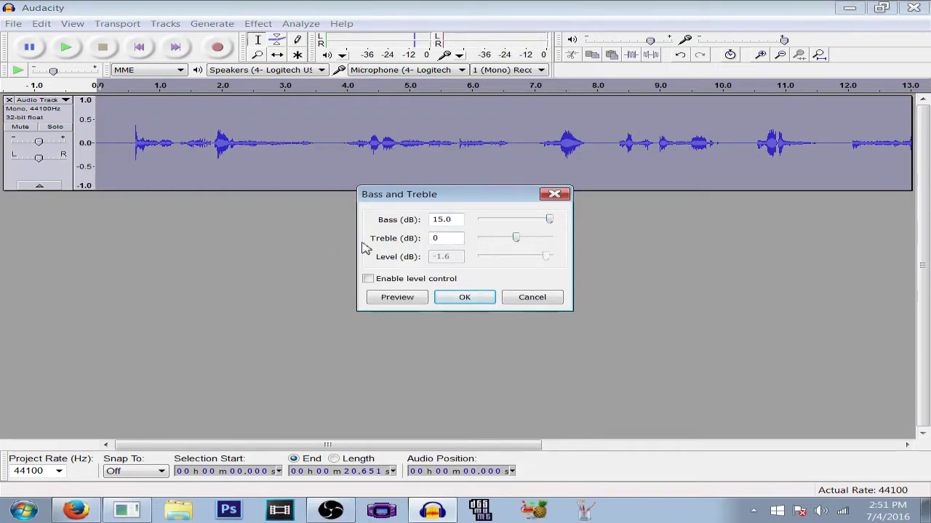
left_click(464, 298)
left_click(467, 302)
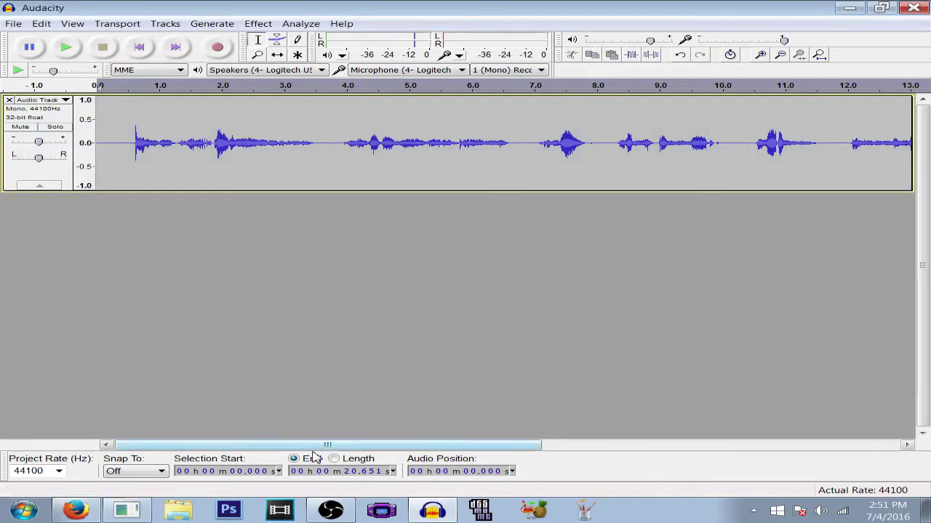
mouse_move(320, 445)
left_mouse_down()
mouse_move(630, 422)
mouse_move(280, 442)
left_mouse_up()
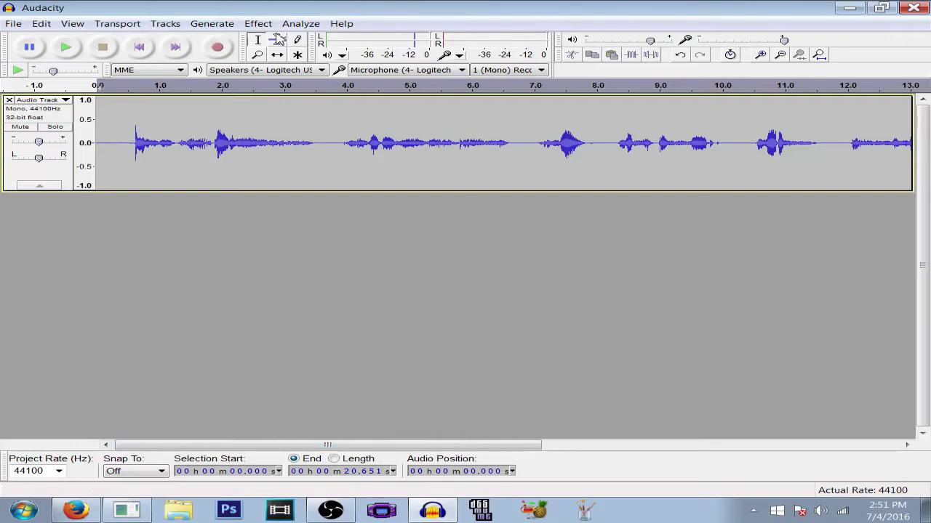
- Duplicate the voice track, make the first copy taller and select it
left_click(41, 23)
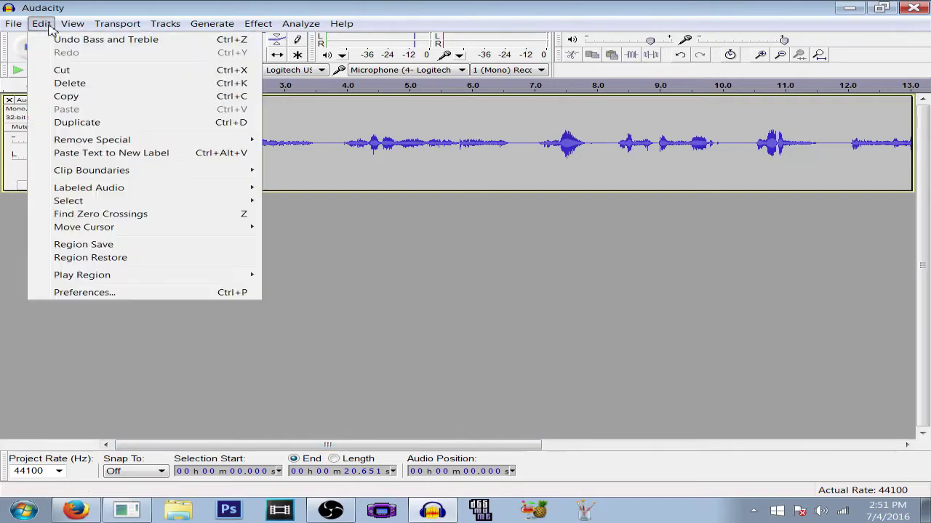
left_click(102, 124)
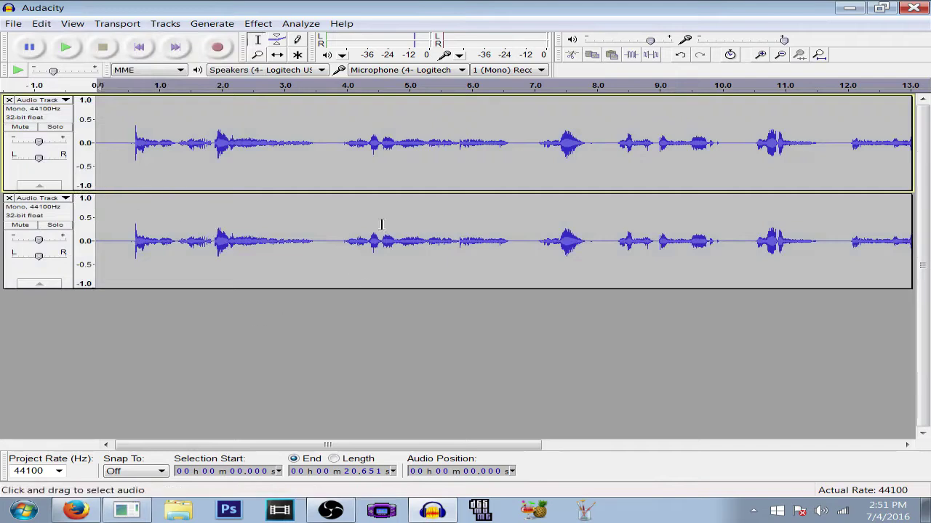
left_click_drag(398, 194, 396, 215)
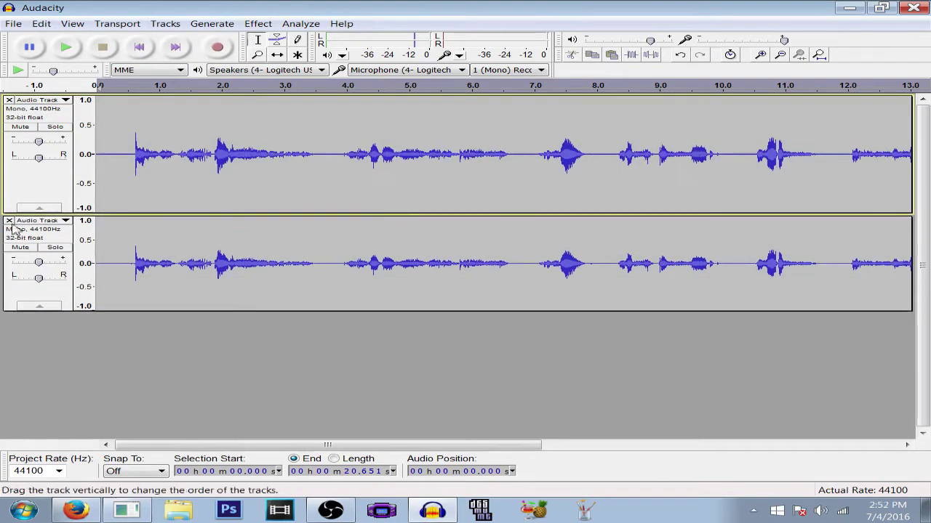
left_click(41, 183)
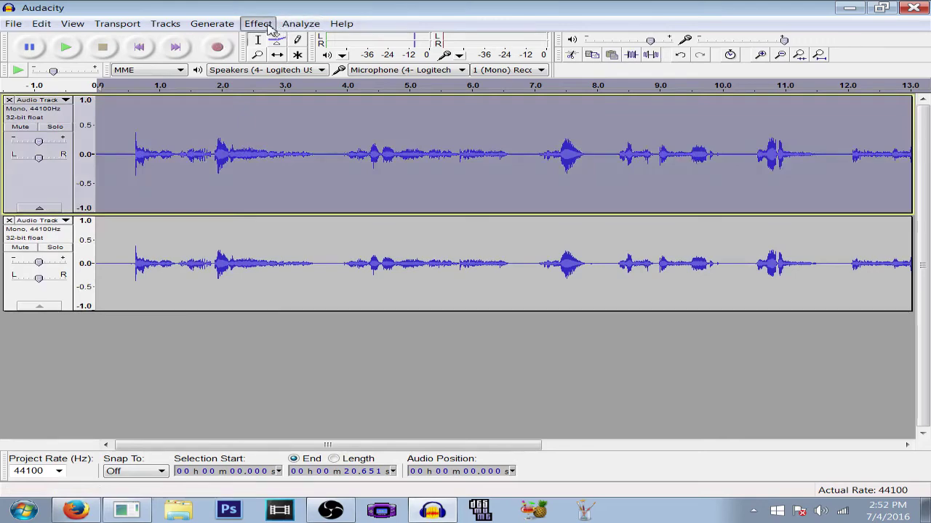
- Lower the first track's pitch by -20 percent, then select the bottom track
left_click(258, 22)
left_click(355, 80)
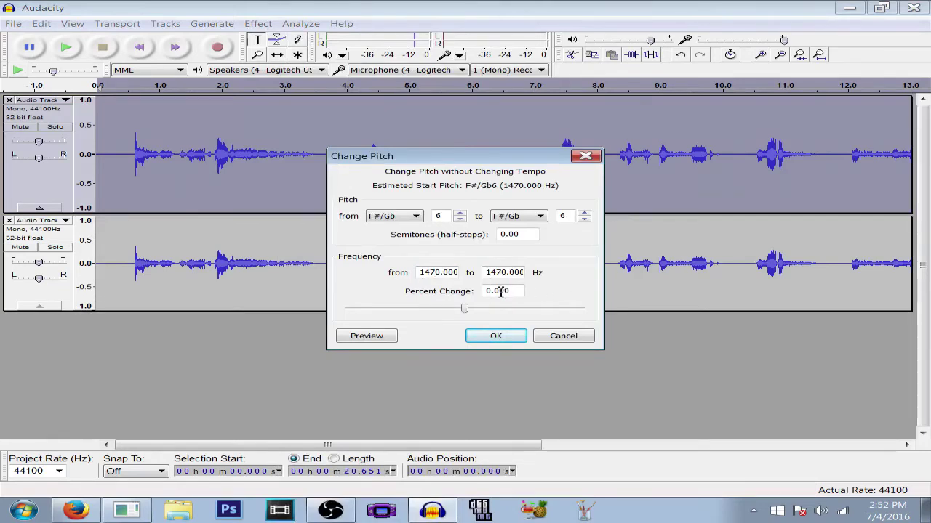
left_click_drag(519, 292, 483, 292)
type("-")
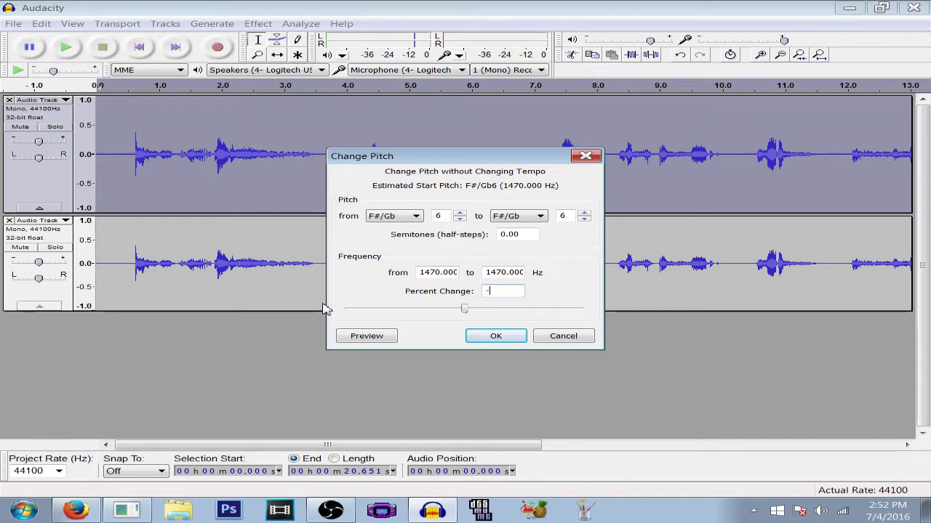
type("20")
key("Return")
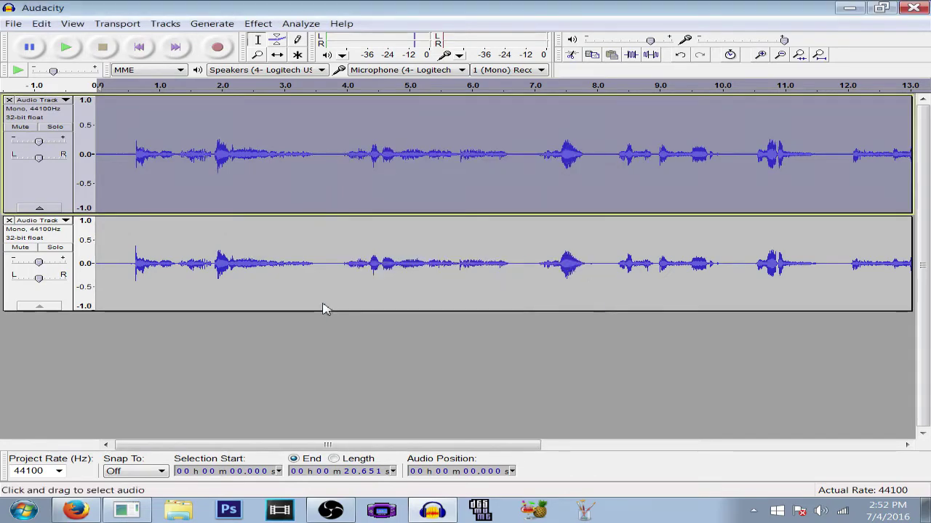
left_click(61, 303)
- Apply Change Pitch with -10 Percent Change to the bottom track, then deselect
left_click(262, 24)
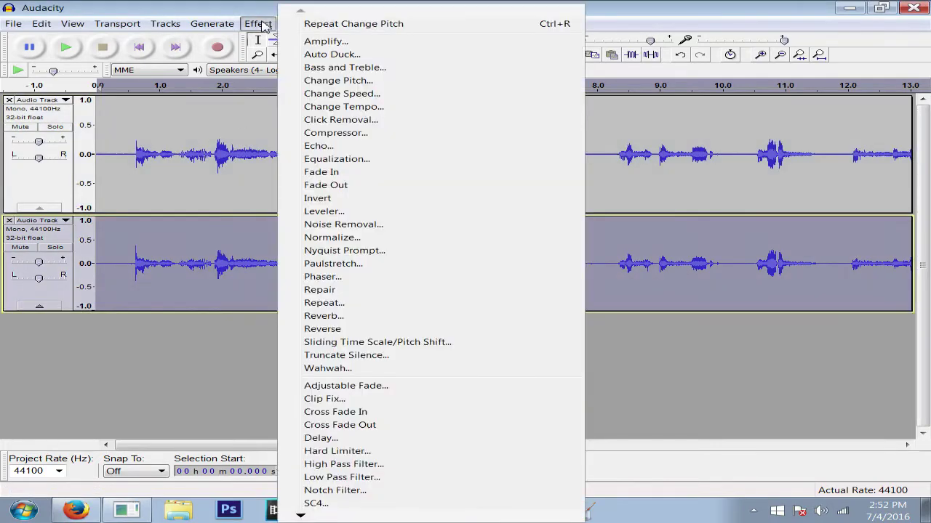
left_click(355, 67)
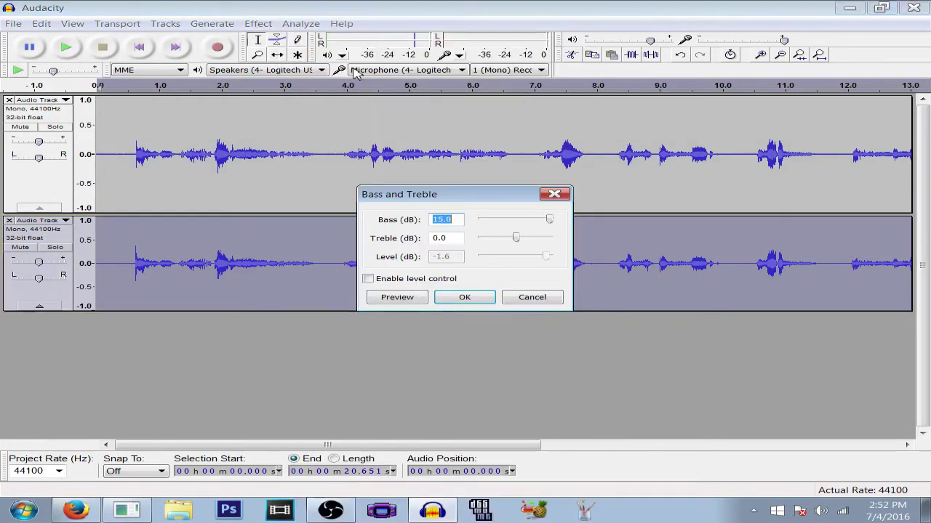
left_click(530, 296)
left_click(259, 23)
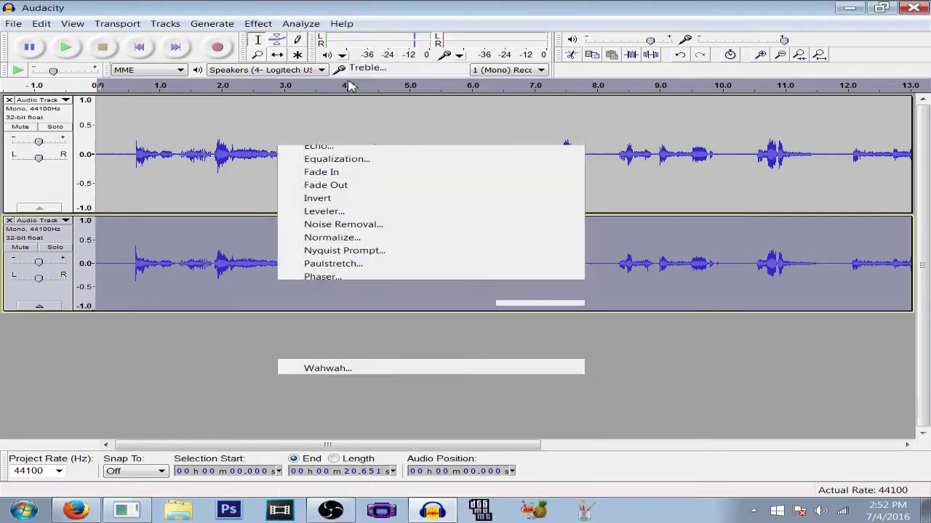
left_click(349, 86)
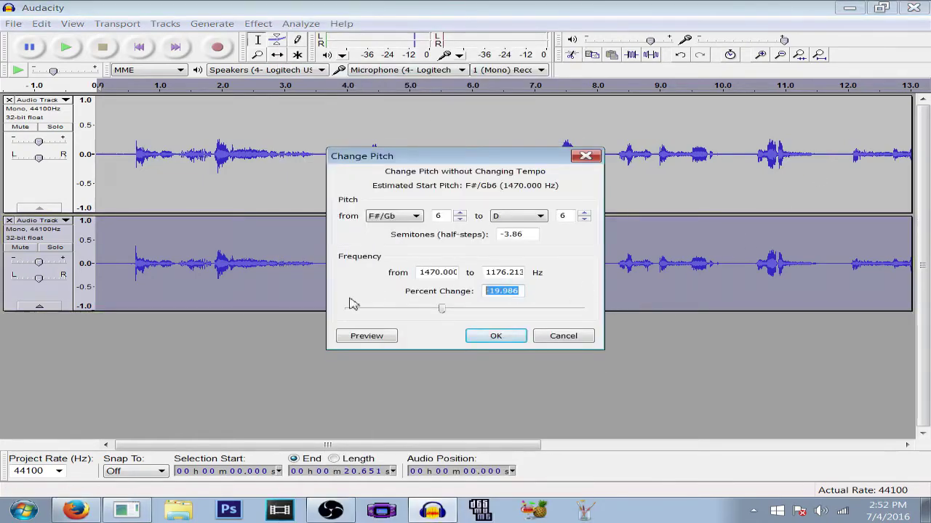
type("-")
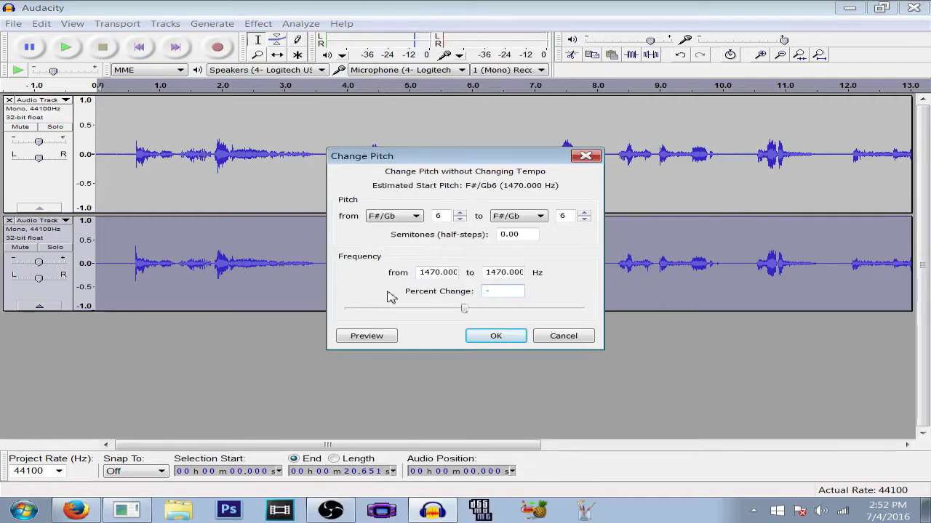
type("10")
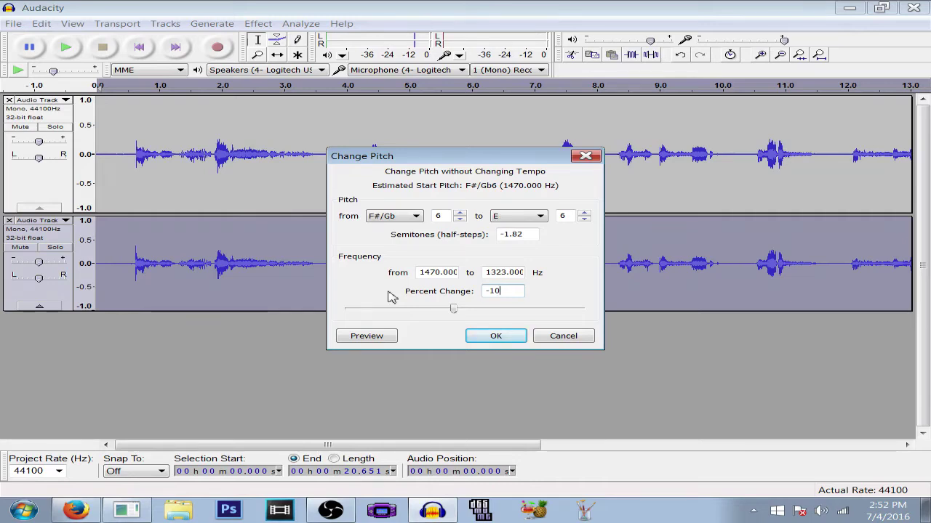
key("Return")
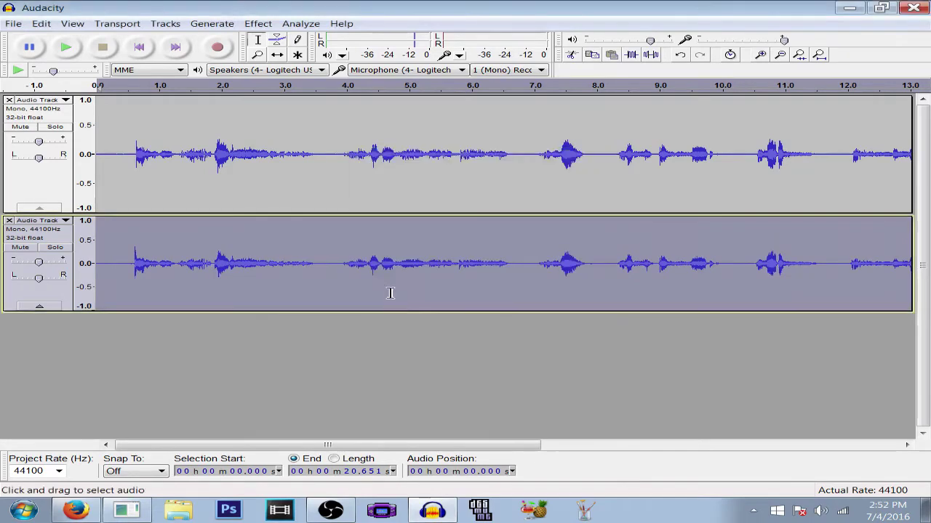
left_click(377, 385)
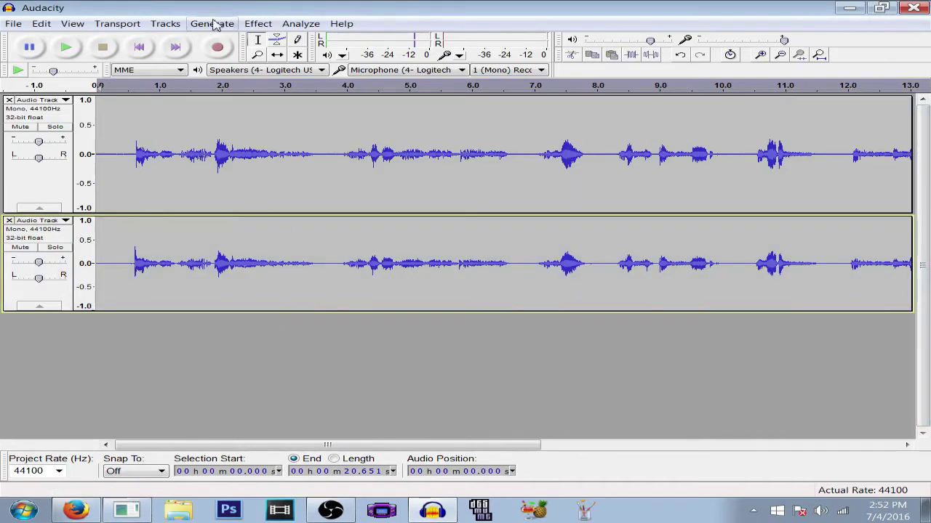
- Phase both tracks: 24 stages, dry/wet 255, LFO 0.1 Hz, depth 255
key("ctrl+a")
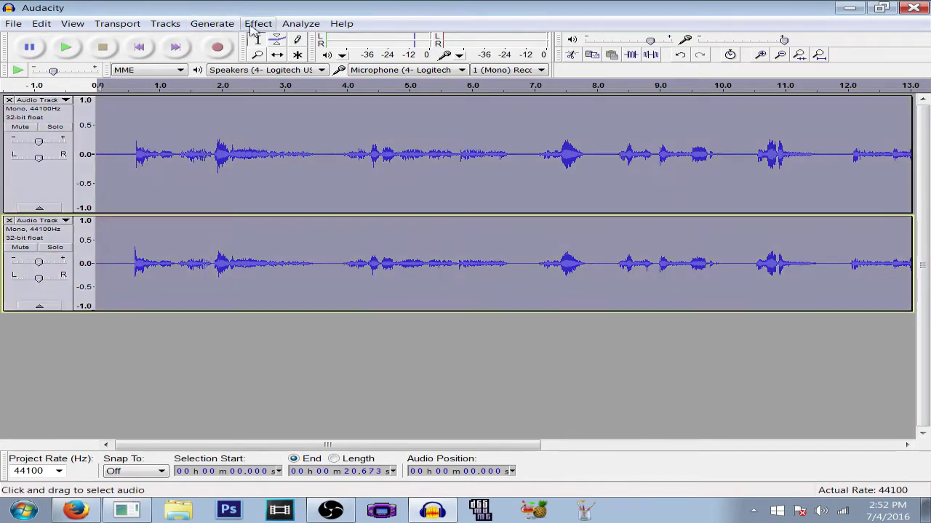
left_click(254, 27)
left_click(349, 276)
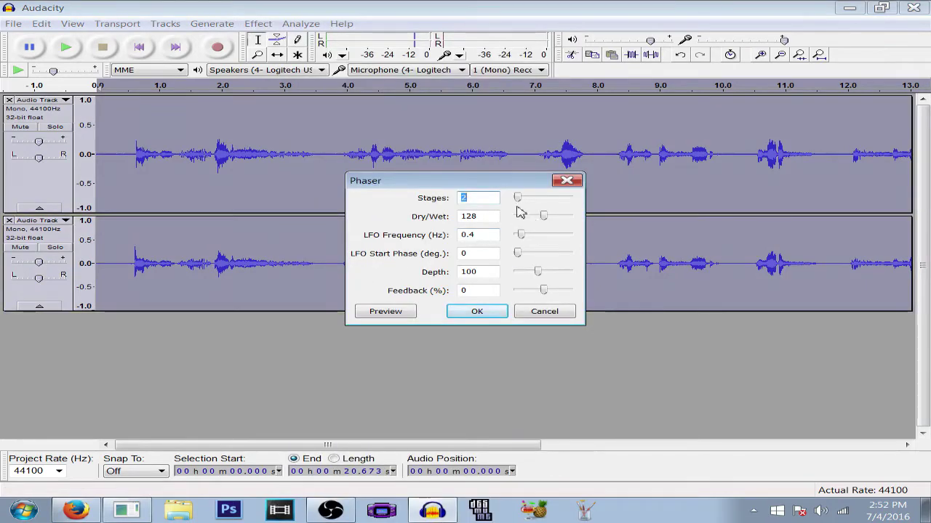
left_click_drag(517, 198, 569, 197)
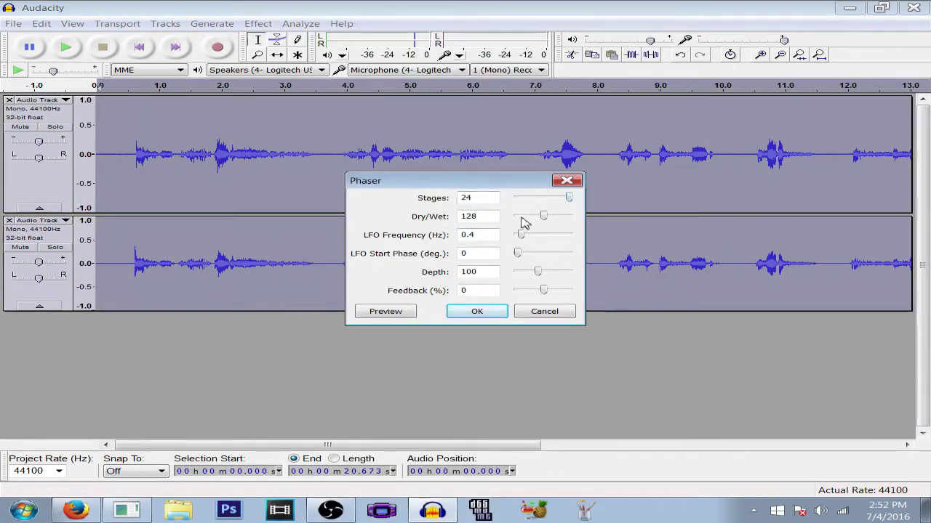
left_click_drag(544, 216, 577, 216)
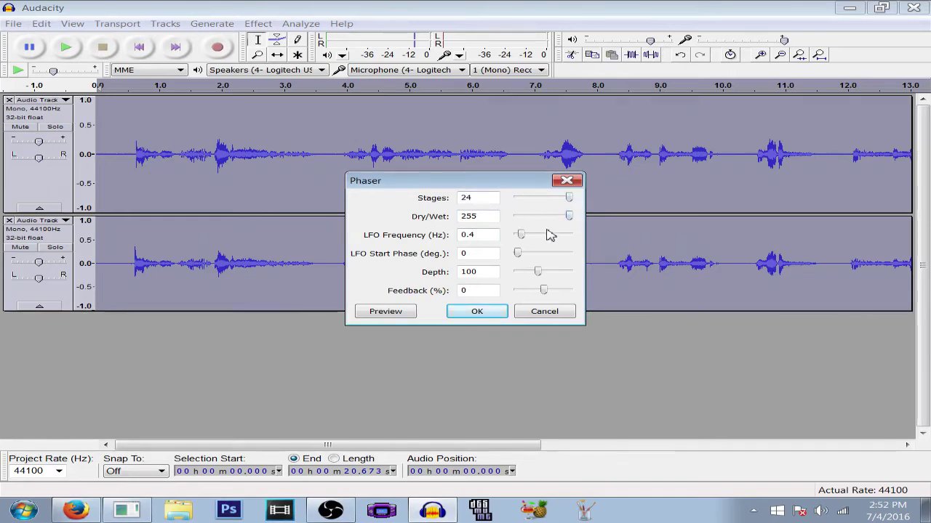
left_click_drag(523, 237, 439, 245)
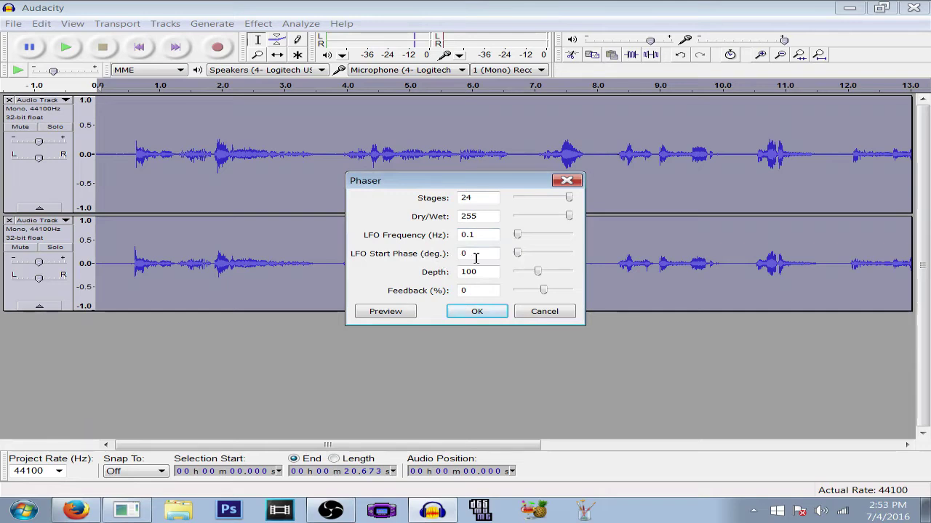
left_click_drag(538, 271, 583, 272)
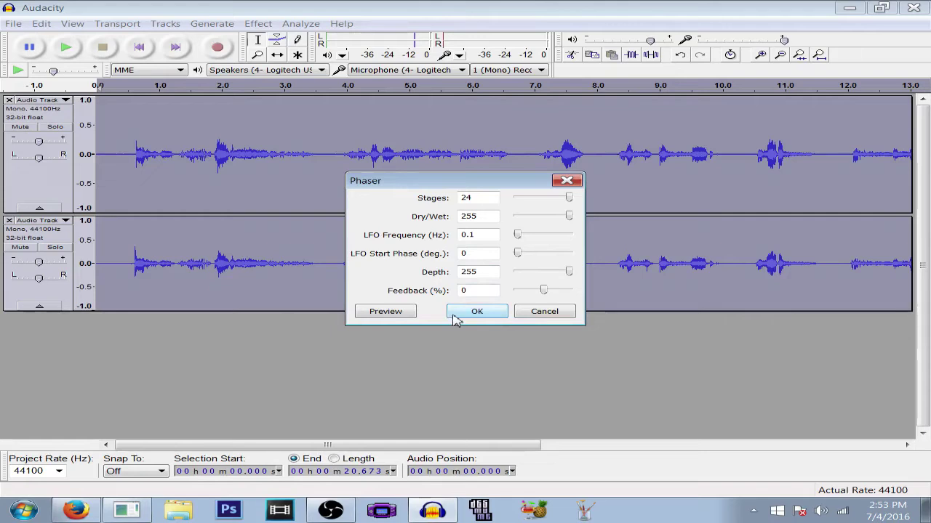
left_click(453, 316)
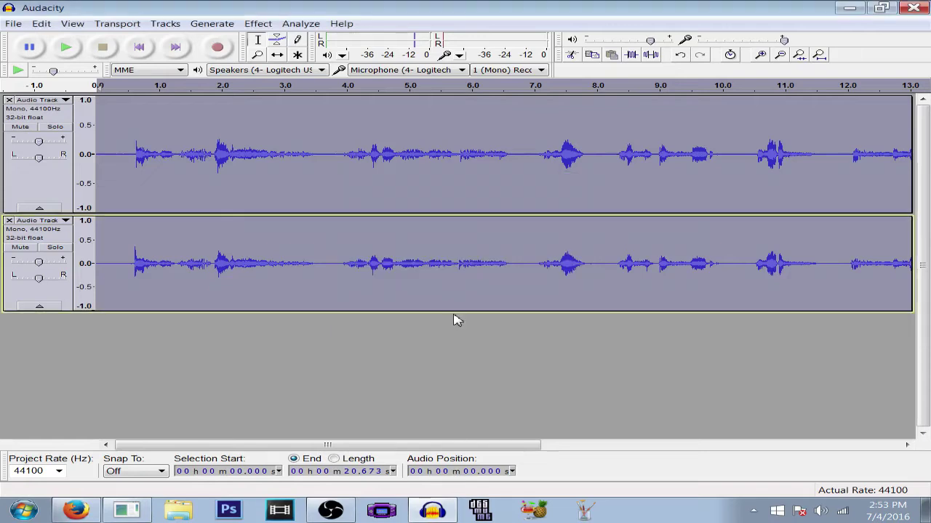
left_click(480, 376)
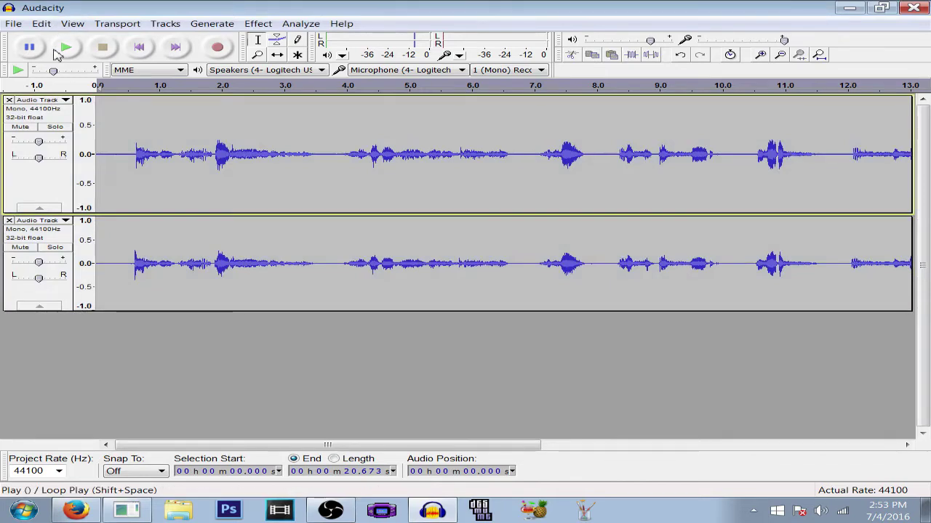
- Play back both processed tracks from the start
left_click(66, 48)
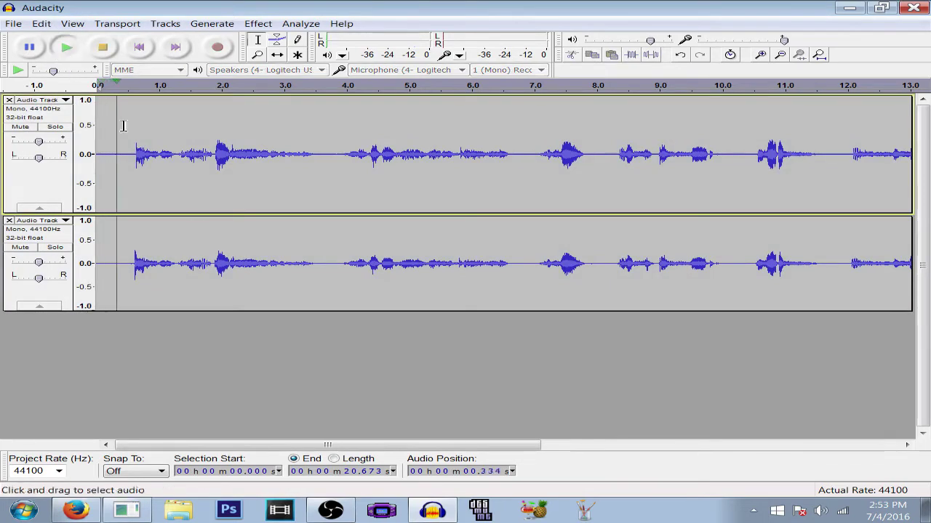